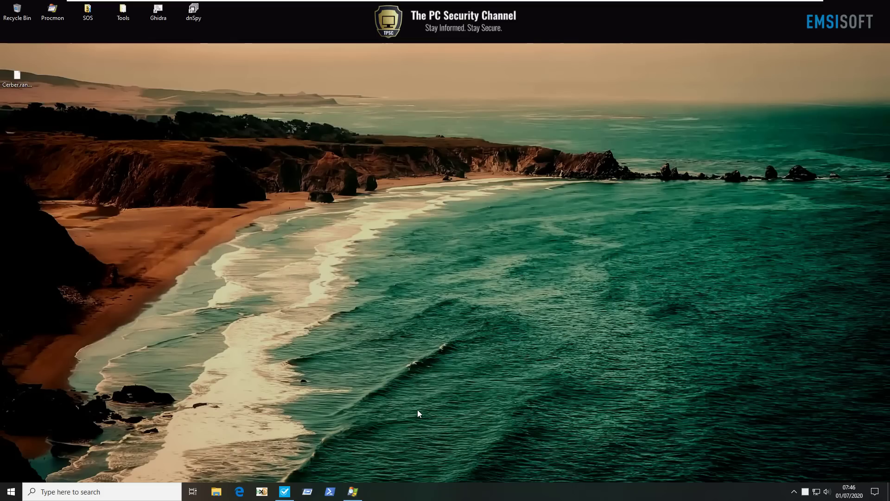
# Step: In pestudio, open the copy menu on the imphash value ECD0050C6350084EB6CFD1162986EF56
pyautogui.click(285, 491)
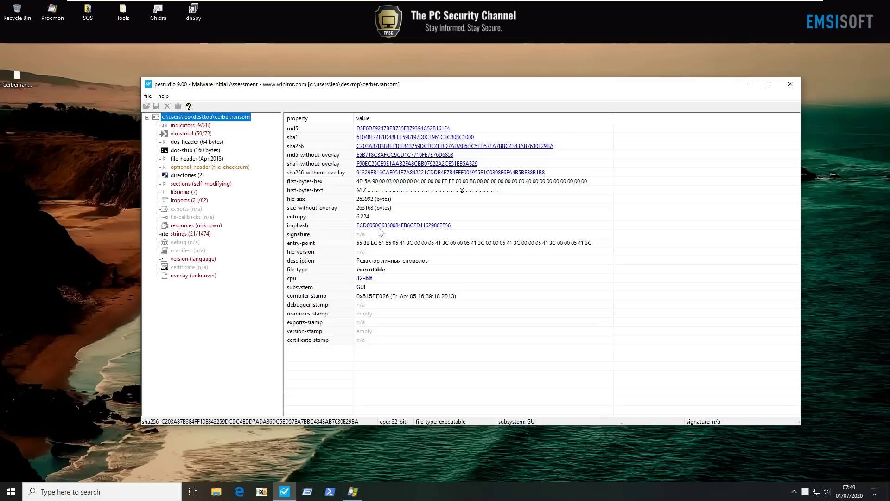
pyautogui.rightClick(448, 227)
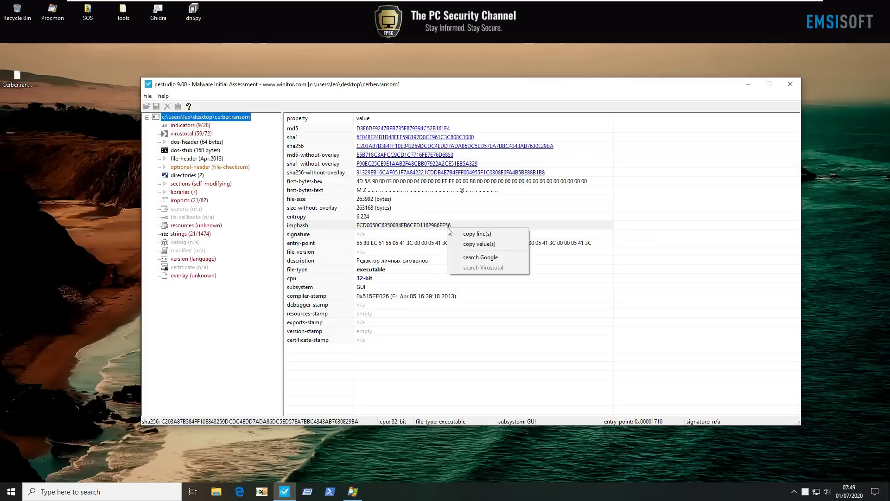
# Step: Copy the imphash and search VirusTotal for 'imphash:ECD0050C6350084EB6CFD1162986EF56', returning 242 files
pyautogui.click(462, 244)
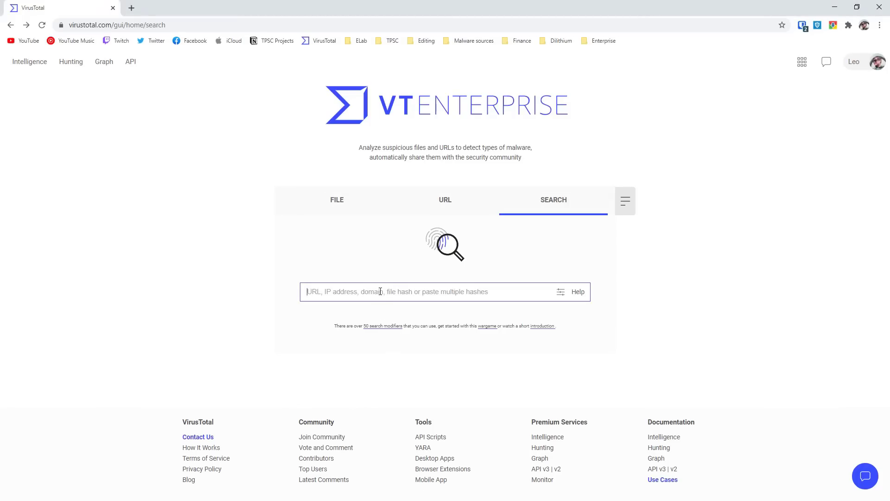
pyautogui.click(380, 292)
pyautogui.write('imphash')
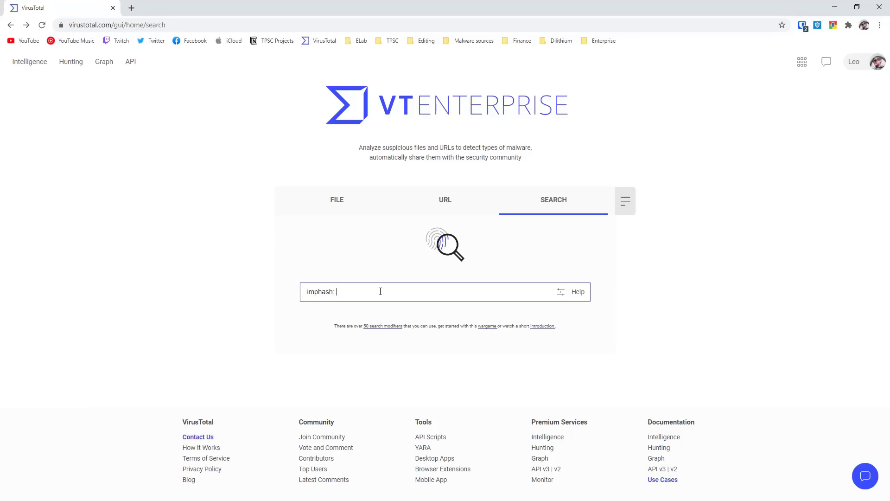
pyautogui.write(':')
pyautogui.hotkey('ctrl', 'v')
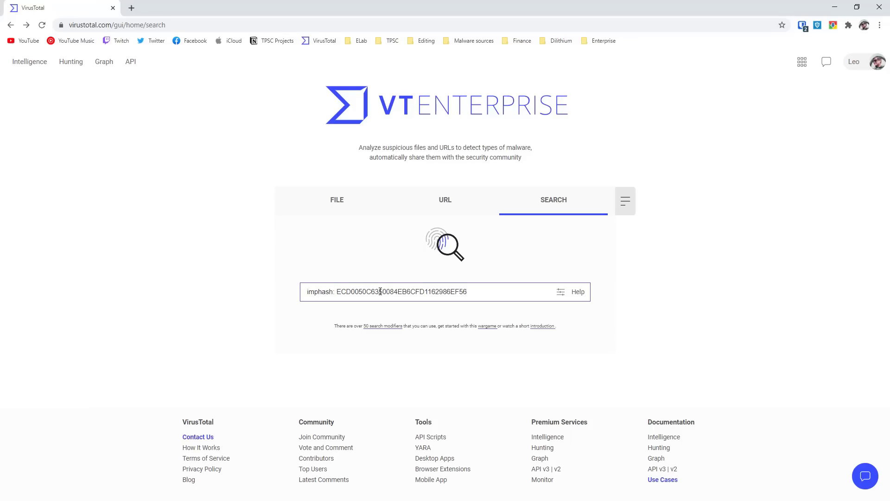
pyautogui.press('Return')
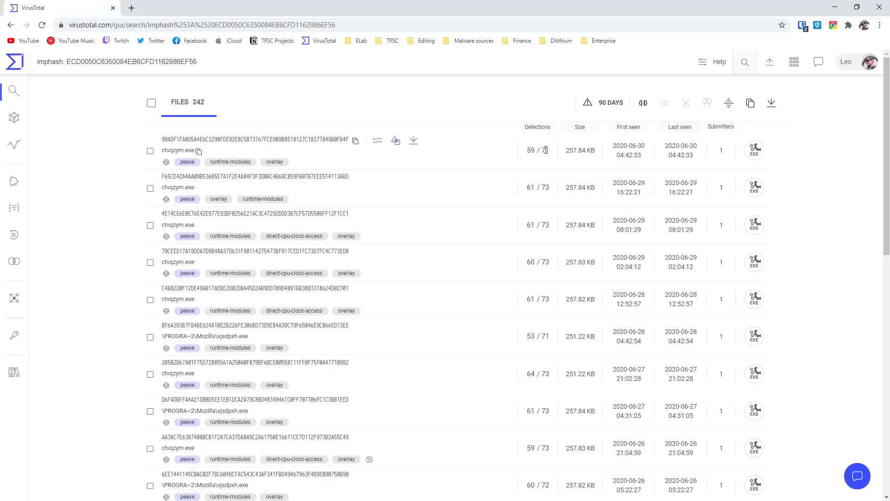
# Step: Inspect the engine verdicts in the Detections ratio popups of the top matches
pyautogui.moveTo(538, 151)
pyautogui.moveTo(534, 186)
pyautogui.scroll(-3, 498, 213)
pyautogui.scroll(-10, 500, 217)
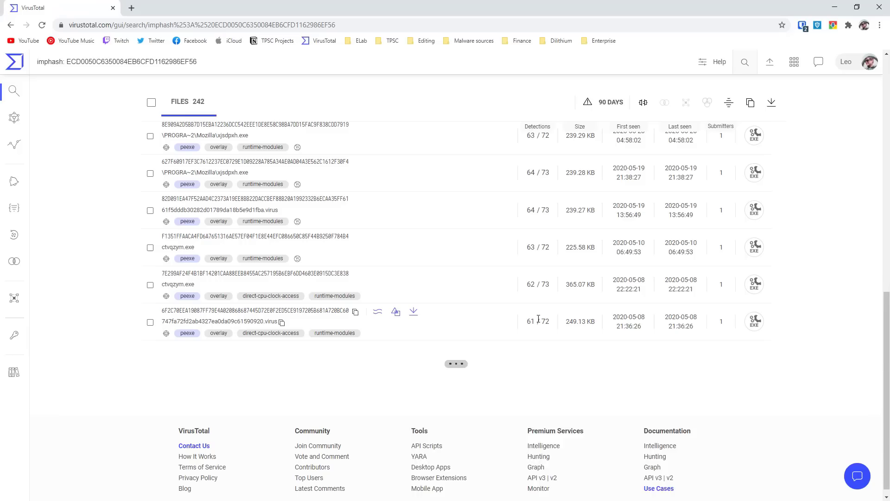
# Step: Scroll the results to load older imphash matches, back to files first seen 2020-04-28
pyautogui.moveTo(538, 319)
pyautogui.scroll(-5, 537, 361)
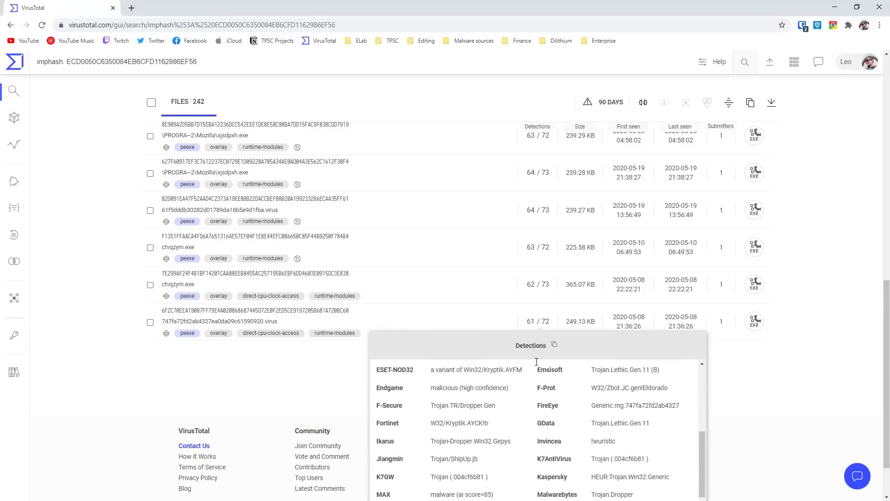
pyautogui.scroll(-6, 536, 362)
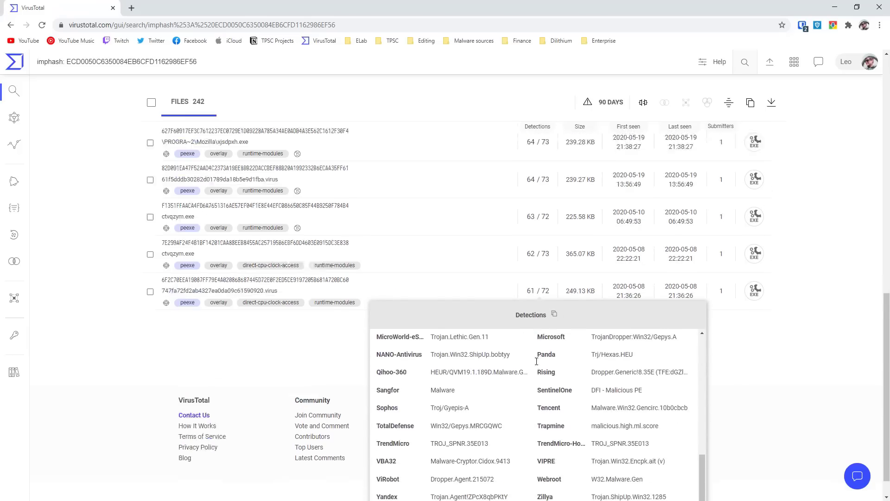
pyautogui.scroll(-1, 537, 361)
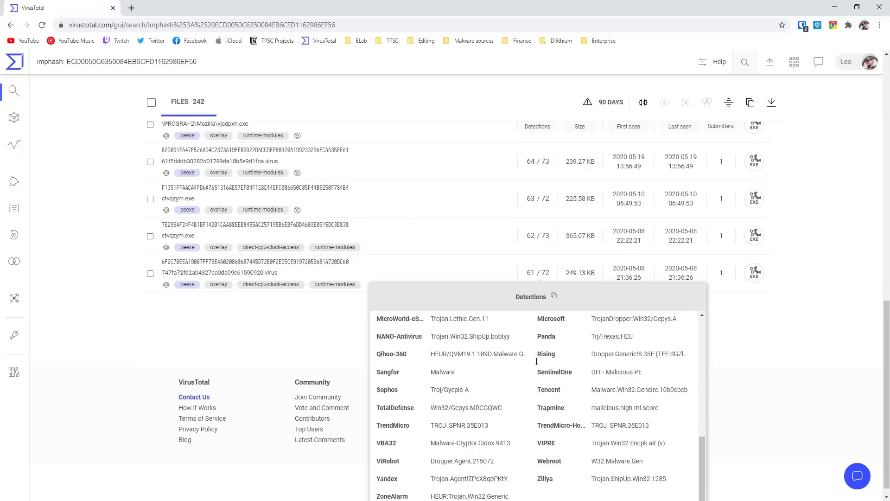
pyautogui.scroll(-2, 537, 361)
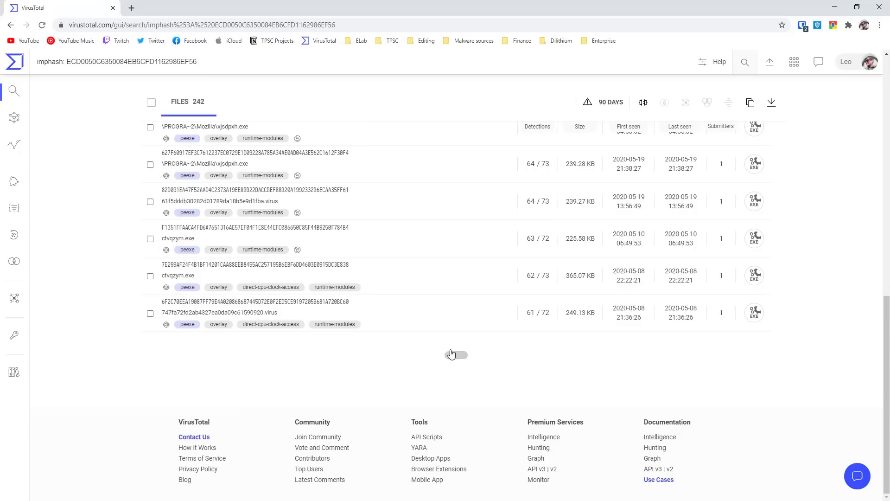
pyautogui.scroll(5, 404, 276)
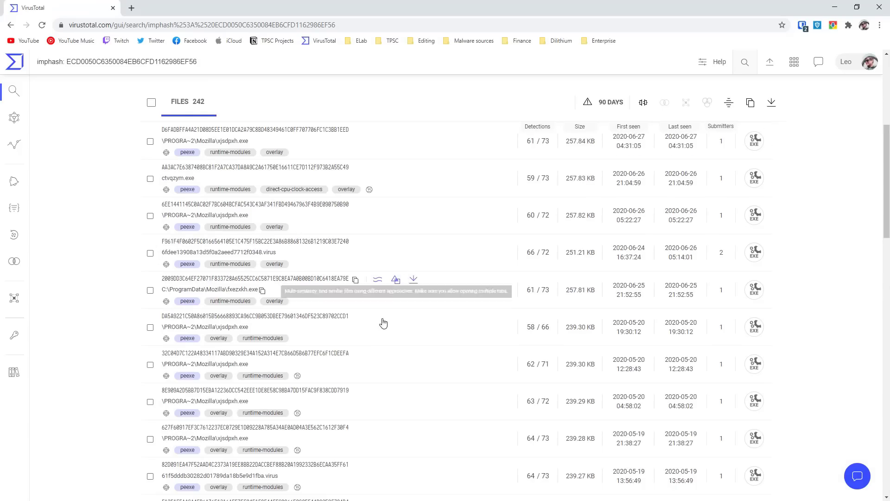
pyautogui.scroll(-3, 468, 334)
pyautogui.scroll(-5, 469, 334)
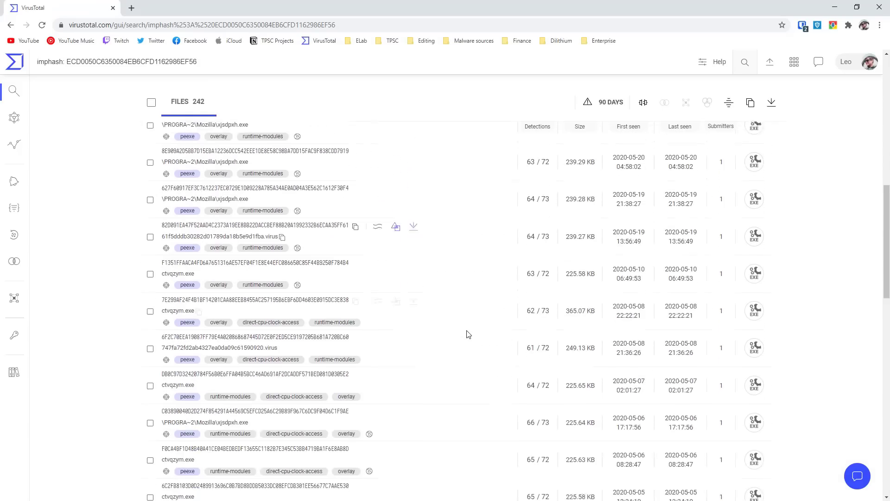
pyautogui.scroll(-5, 467, 333)
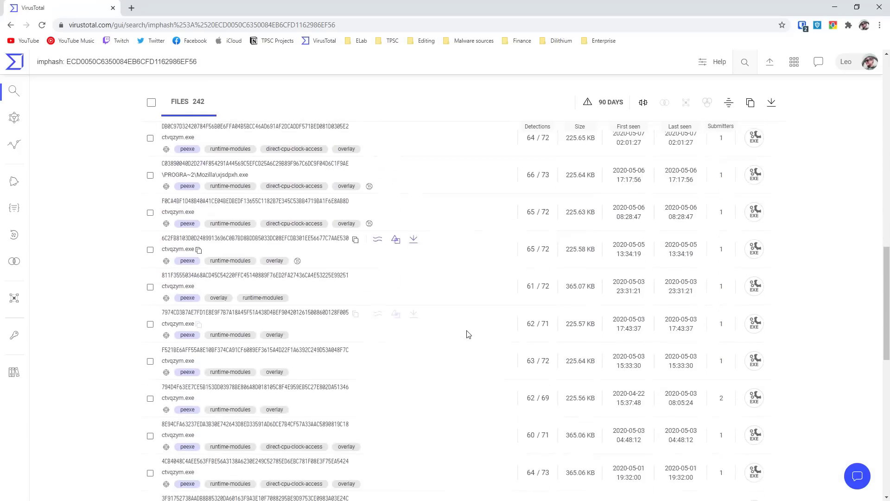
pyautogui.scroll(-7, 467, 334)
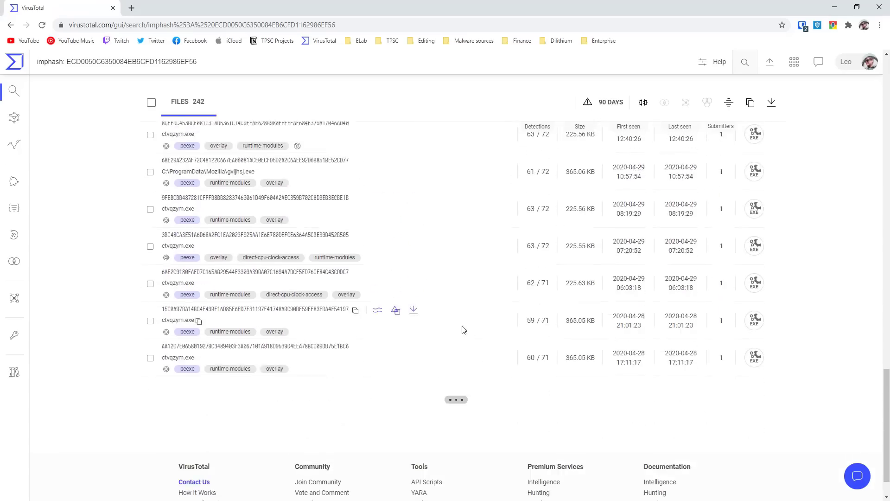
# Step: Open the 63/72 and 59/71 ctvqzym.exe reports and check their community comments
pyautogui.click(332, 235)
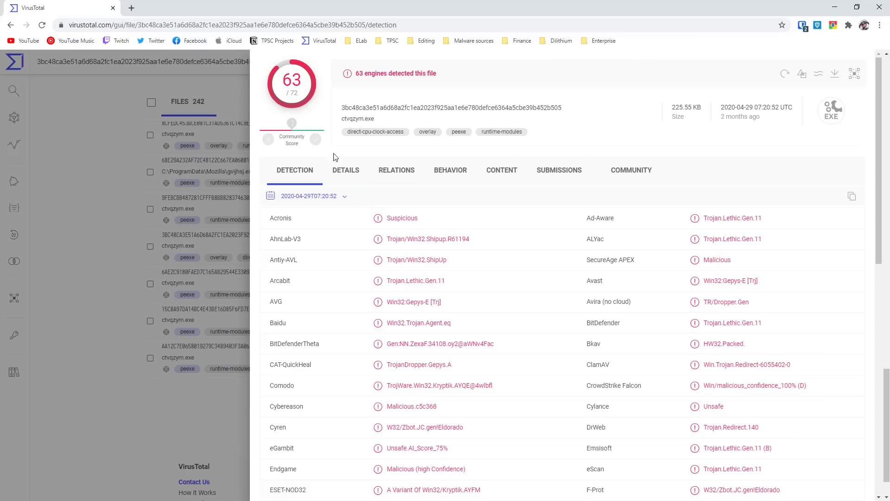
pyautogui.click(642, 169)
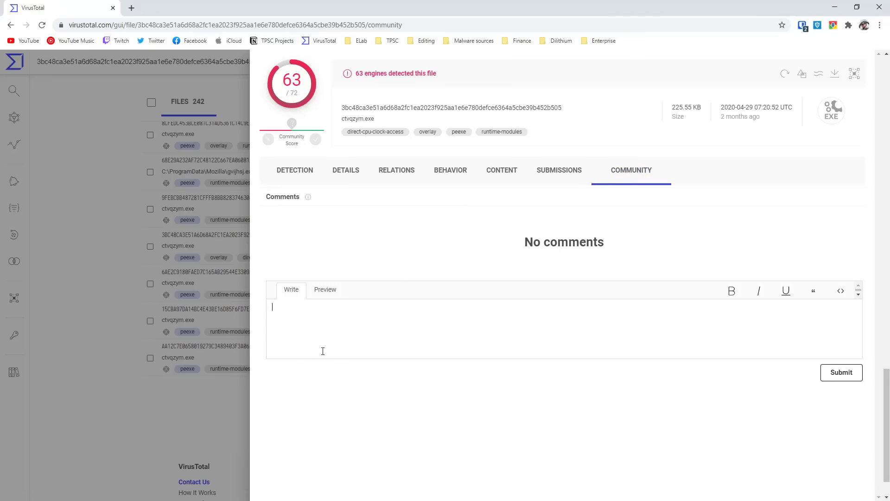
pyautogui.click(83, 304)
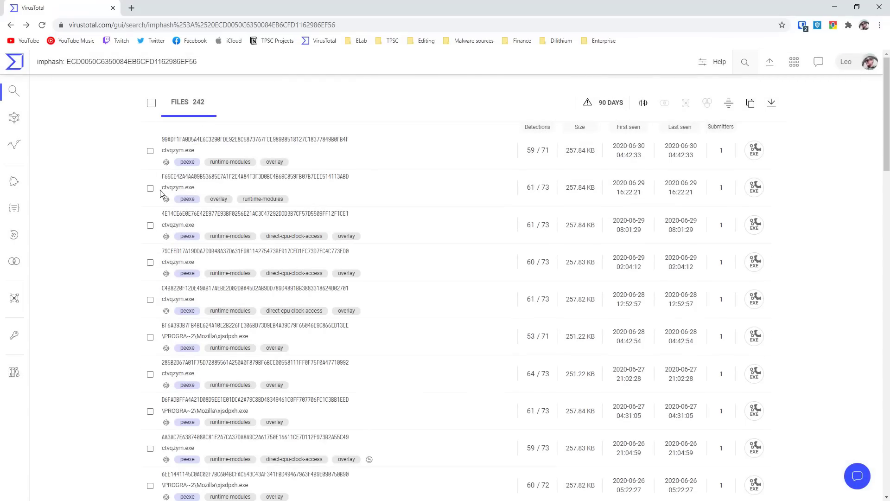
pyautogui.click(248, 144)
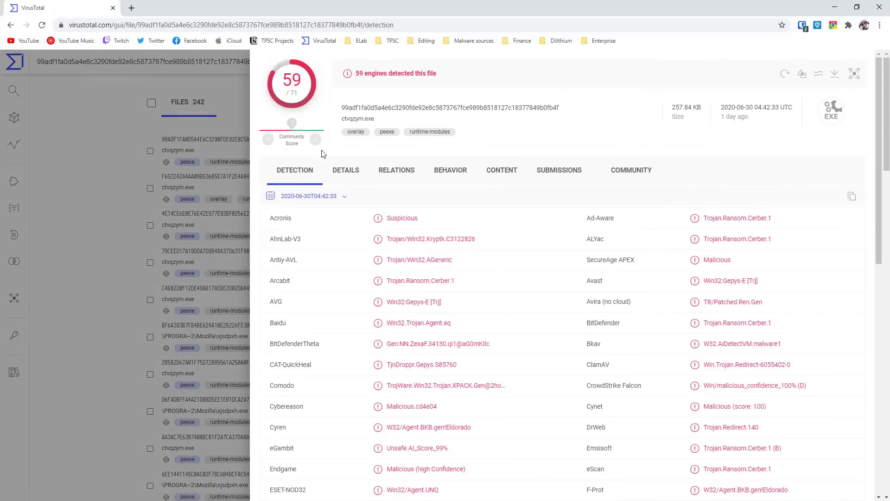
pyautogui.click(644, 172)
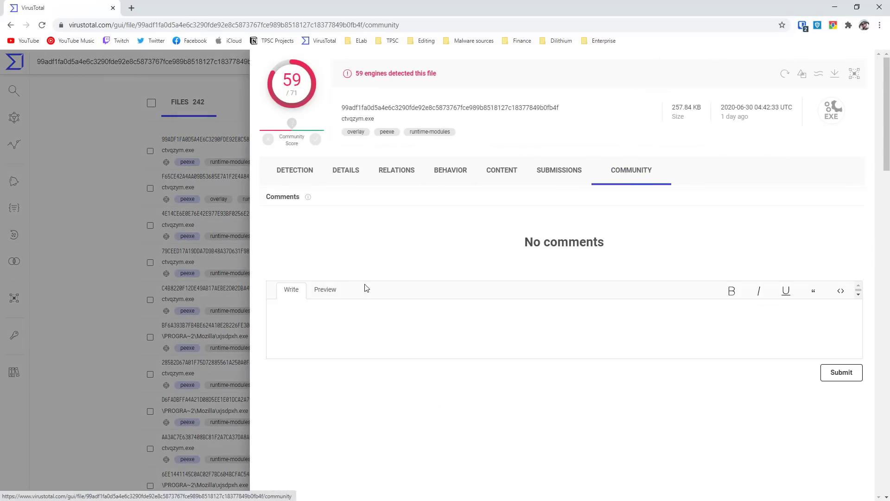
pyautogui.click(143, 179)
# Step: Open the 61/73 ctvqzym.exe report, view its detections and its empty community comments
pyautogui.click(218, 187)
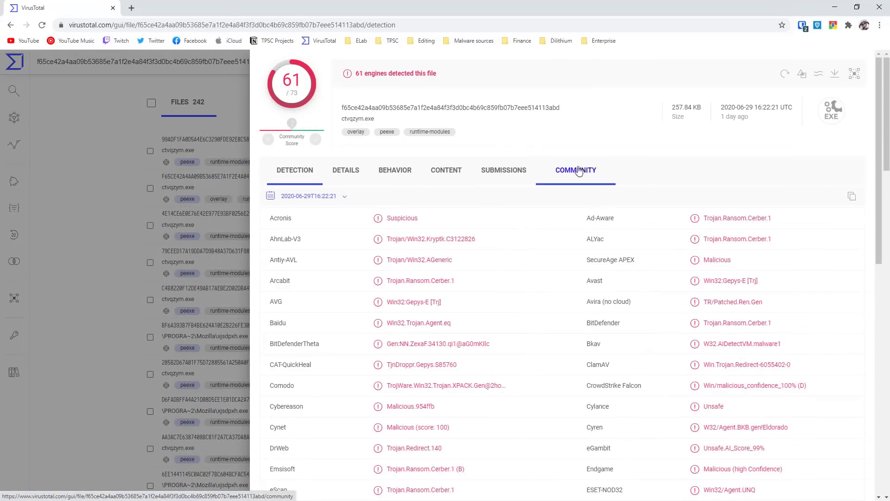
pyautogui.click(559, 171)
pyautogui.click(631, 170)
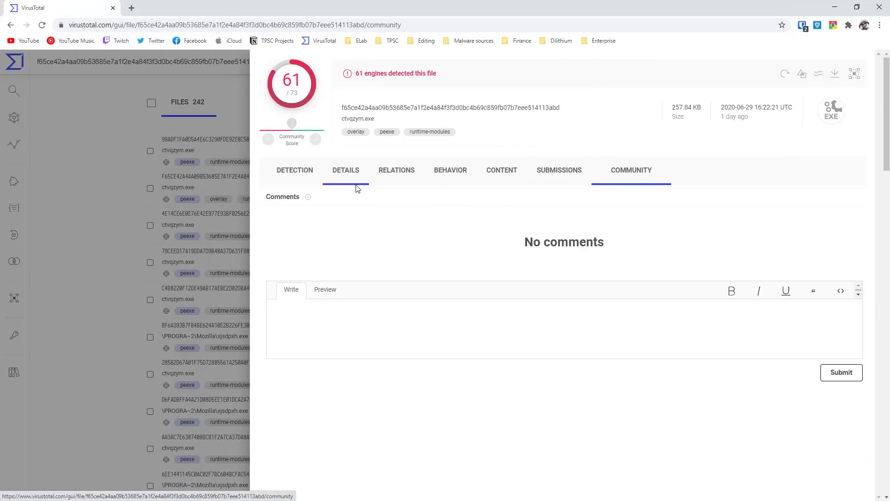
pyautogui.click(295, 173)
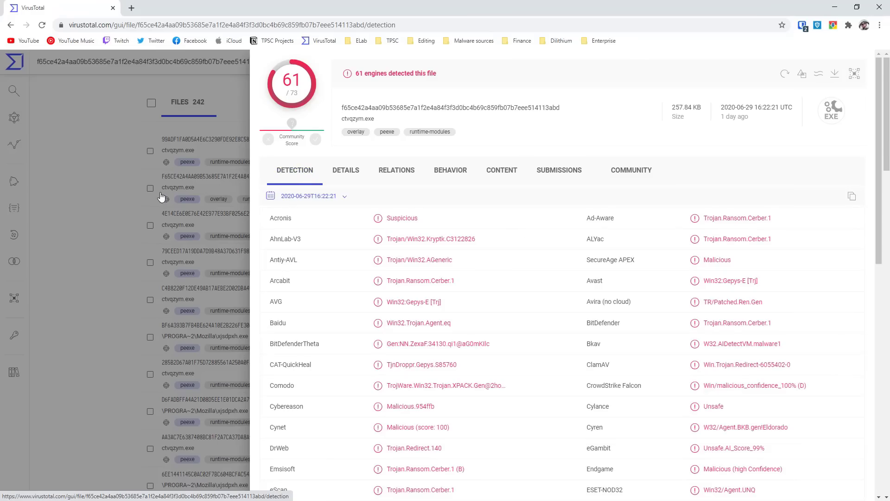
pyautogui.click(644, 179)
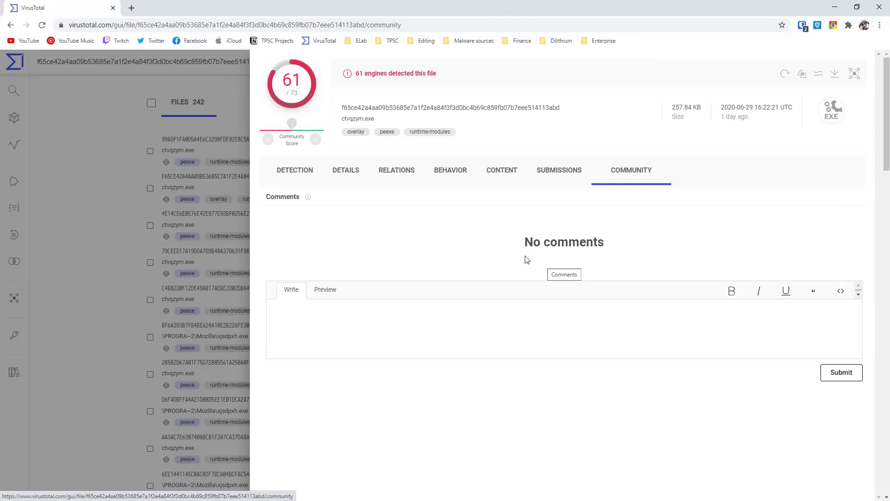
# Step: Return to the 61/73 sample's detection list and send it for reanalysis
pyautogui.click(290, 174)
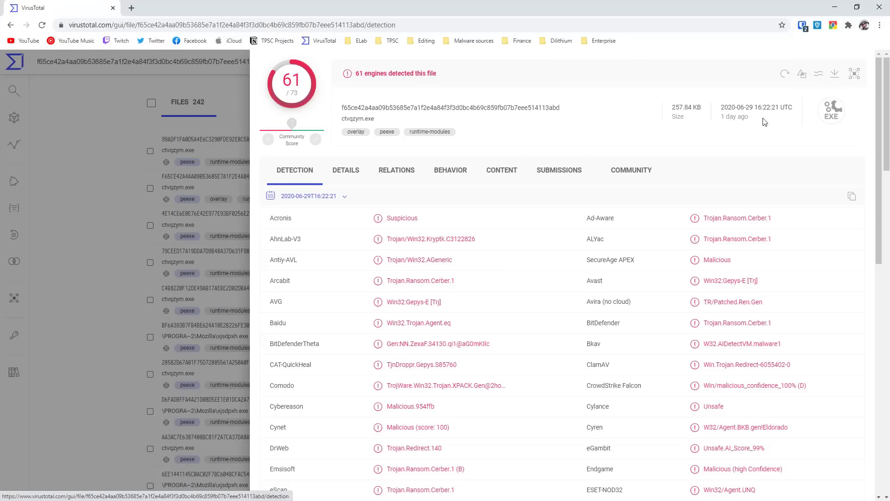
pyautogui.click(785, 76)
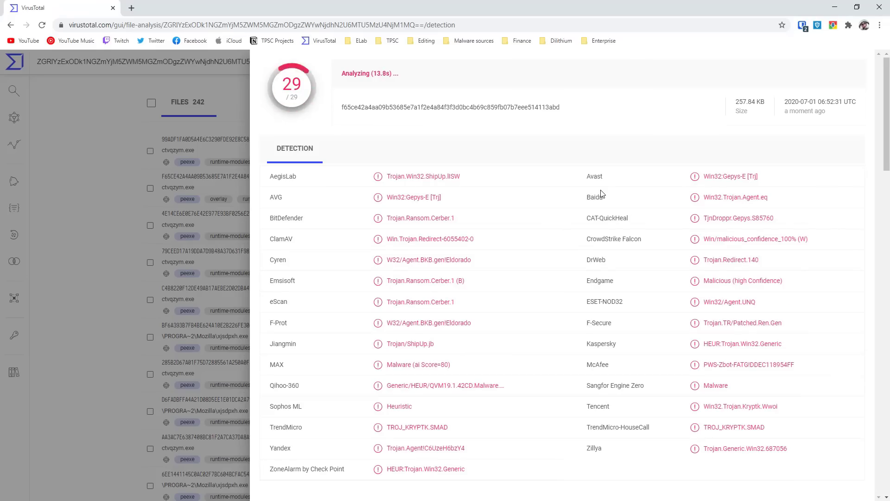
# Step: Open the 60/73 sample's DETAILS and try the shared-imphash search in a separate tab
pyautogui.click(226, 152)
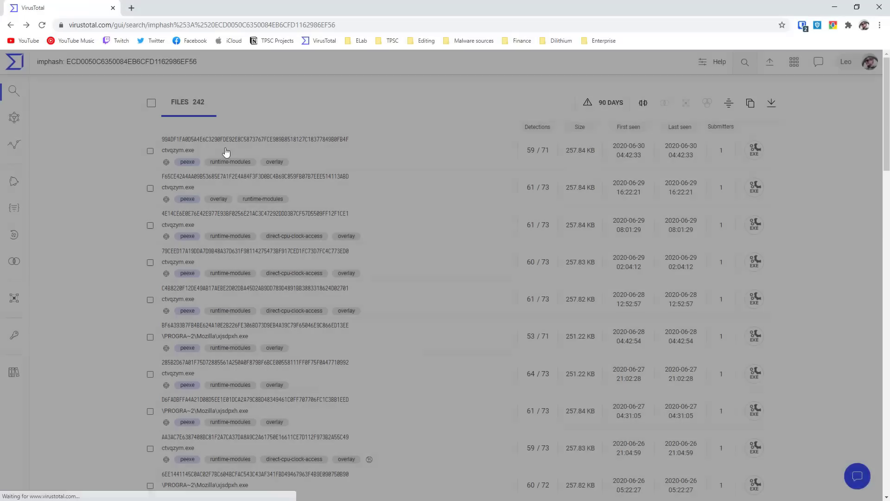
pyautogui.click(281, 260)
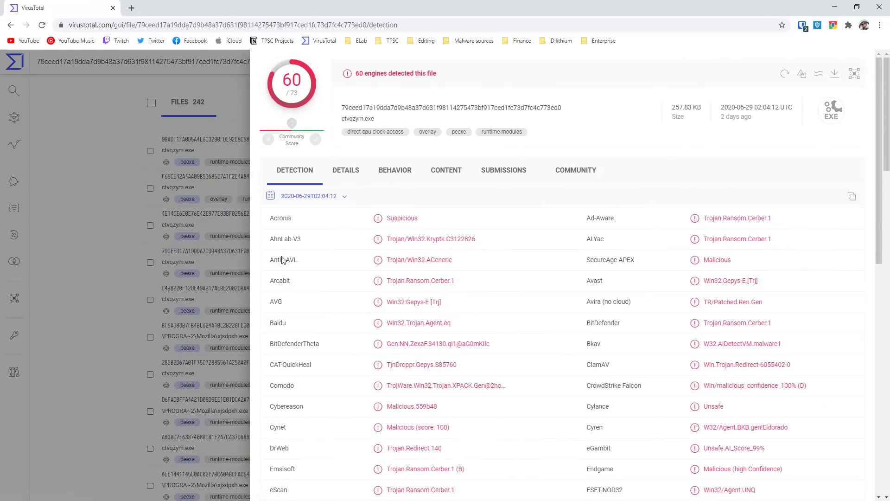
pyautogui.click(355, 178)
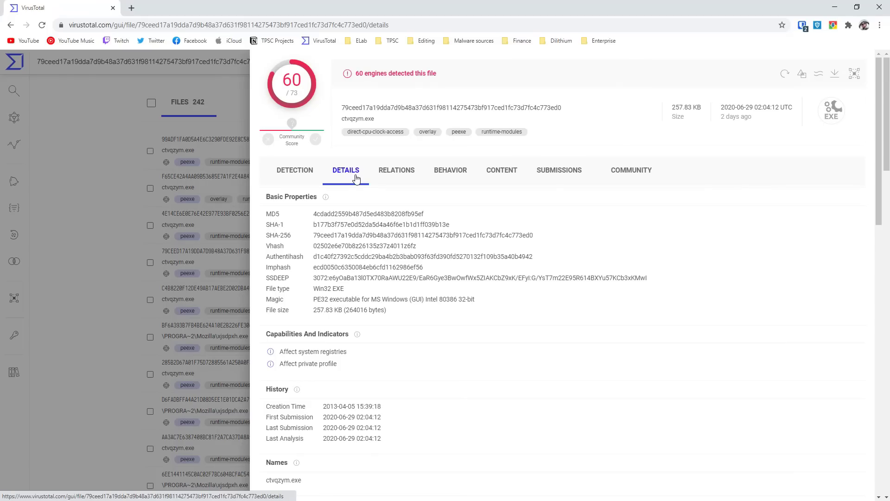
pyautogui.click(417, 268)
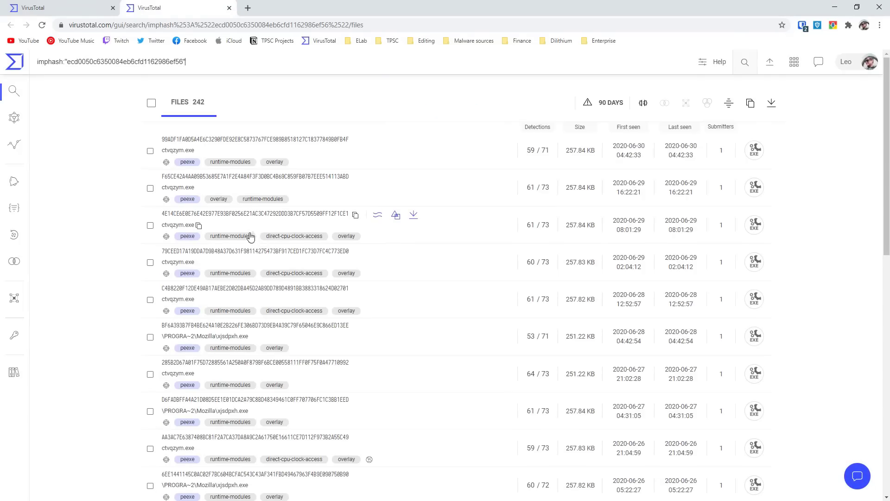
pyautogui.hotkey('ctrl', 'w')
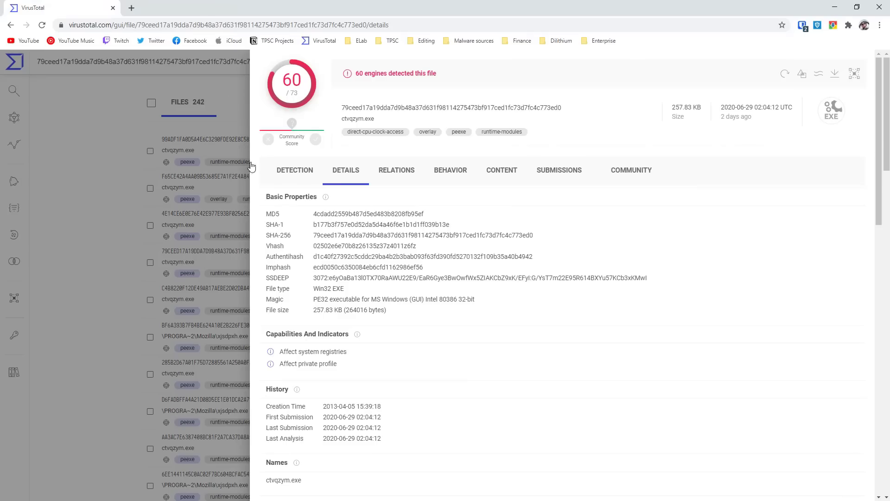
# Step: Follow the SSDEEP link, review submission dates, then view RELATIONS showing one execution parent
pyautogui.click(337, 278)
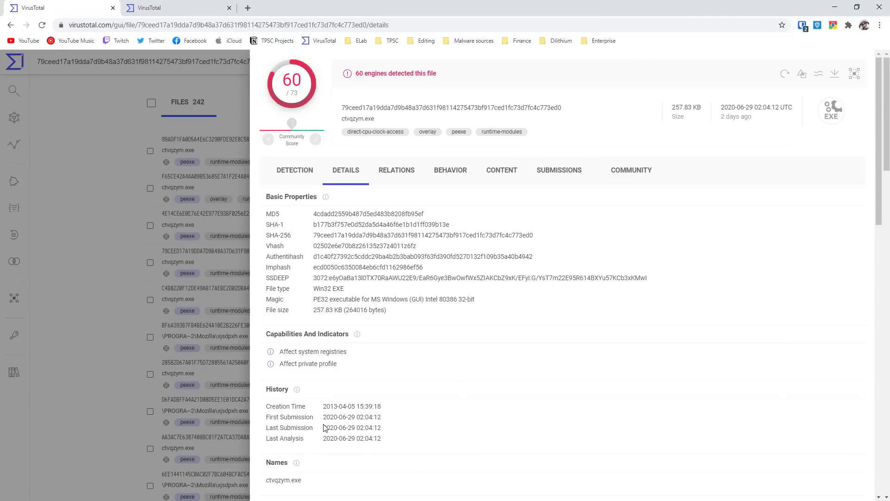
pyautogui.moveTo(324, 424); pyautogui.dragTo(356, 427)
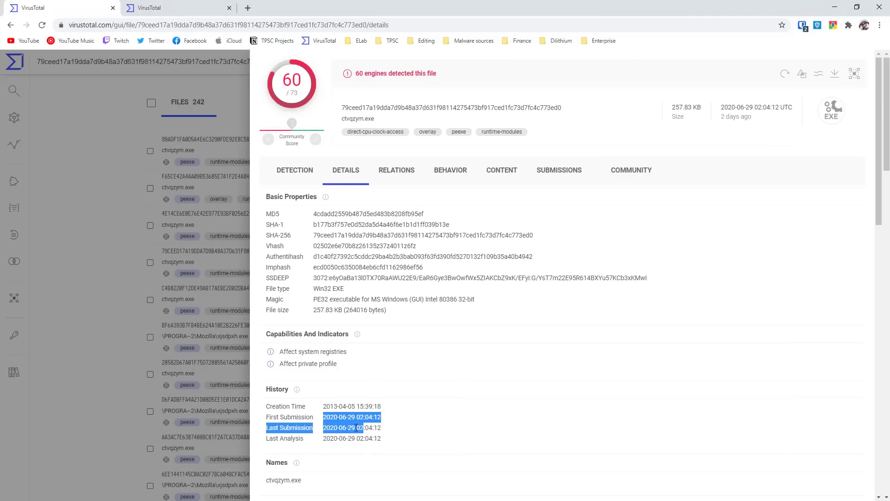
pyautogui.click(336, 439)
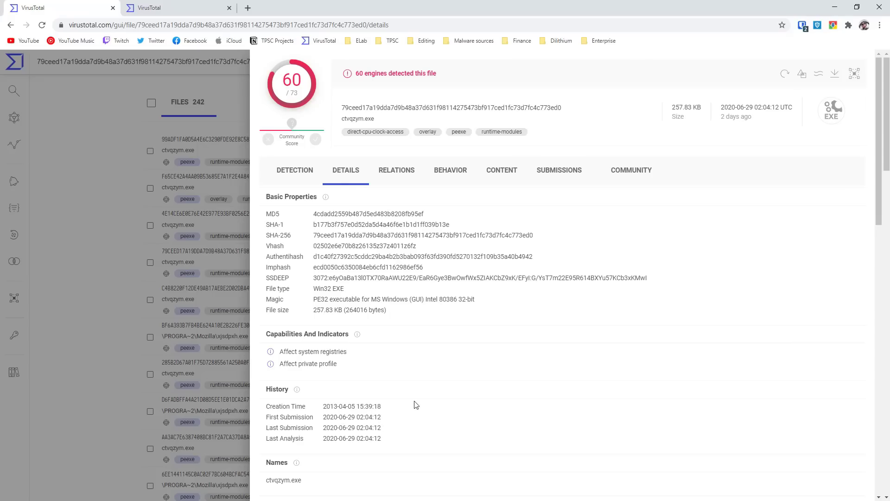
pyautogui.click(406, 181)
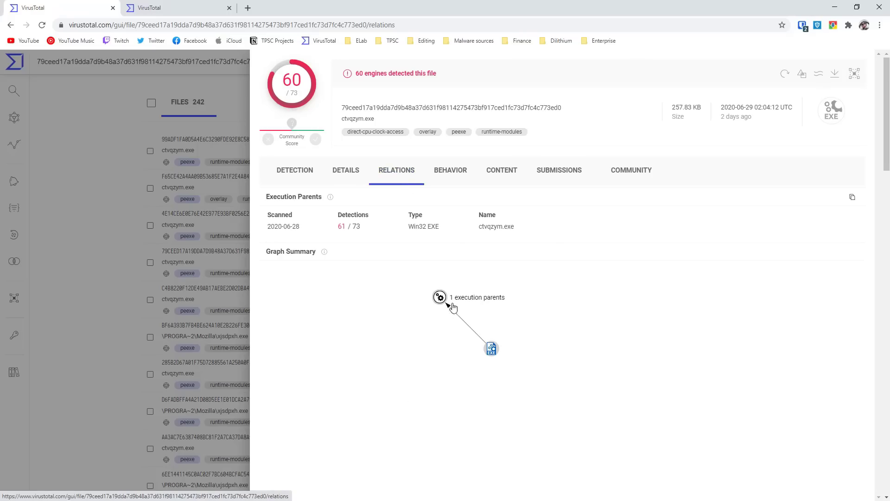
# Step: Open the relations in VirusTotal Graph and inspect the execution-parent node and similar EXE nodes
pyautogui.click(437, 296)
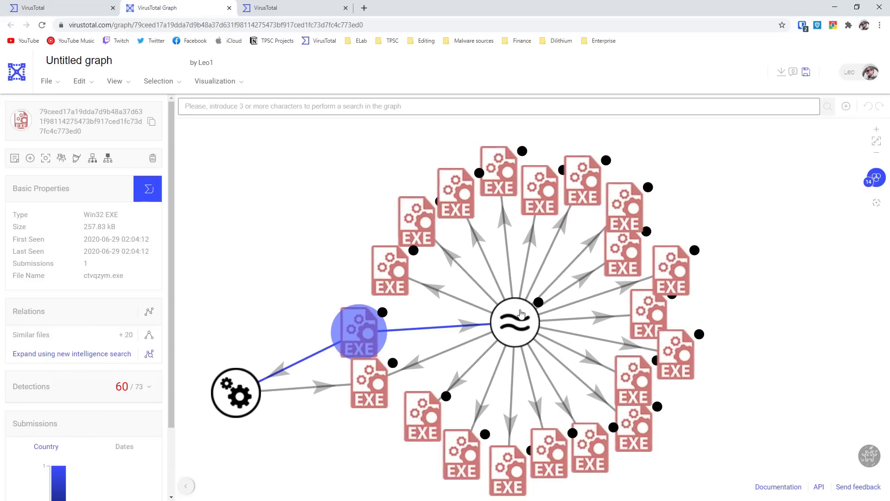
pyautogui.moveTo(524, 323)
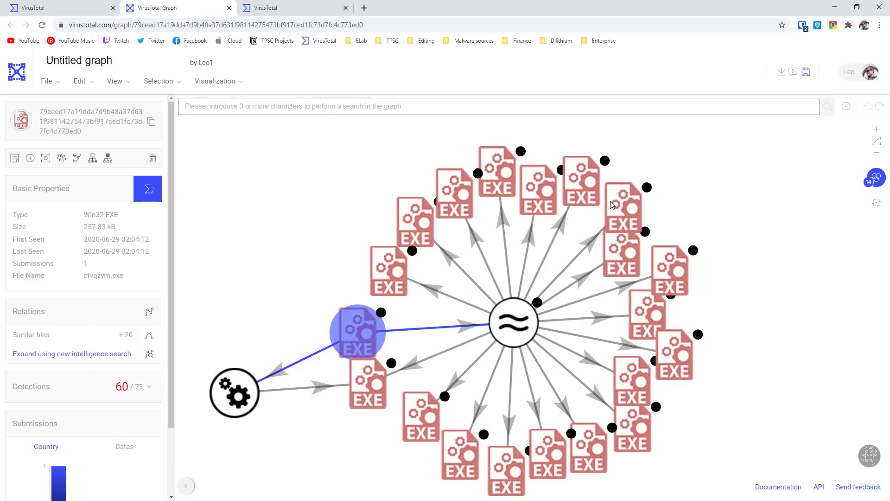
pyautogui.moveTo(612, 205)
pyautogui.moveTo(405, 439)
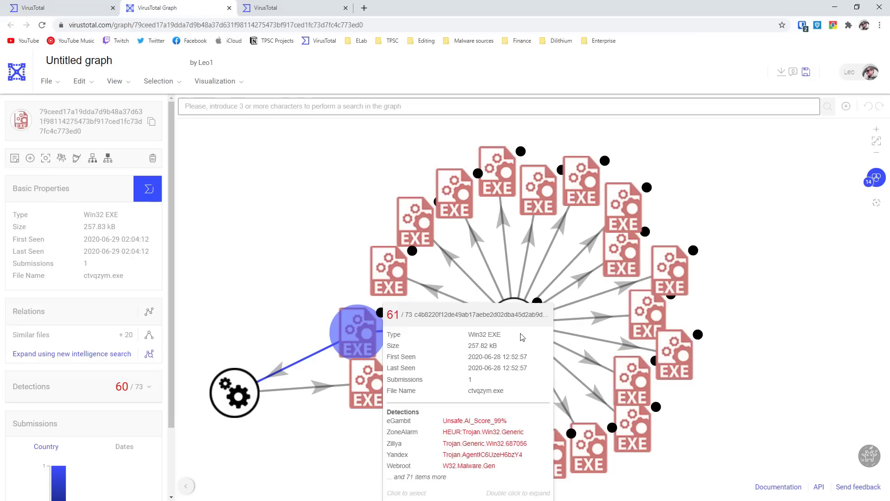
pyautogui.click(242, 385)
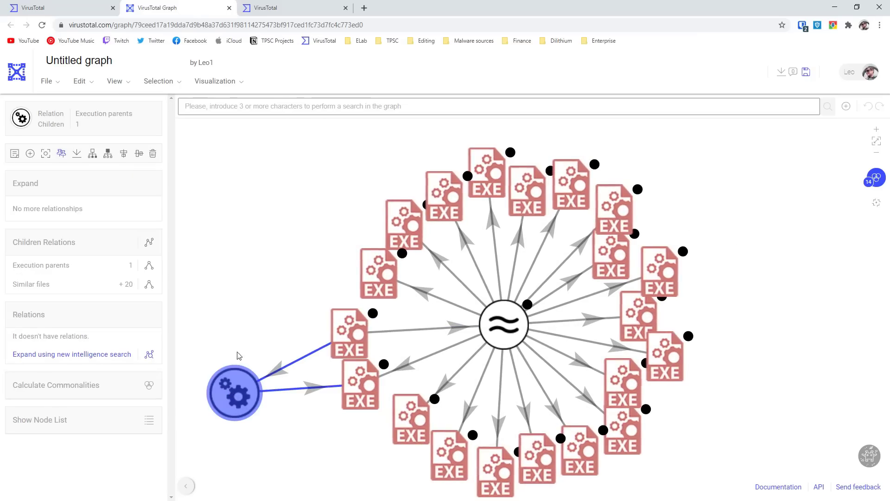
pyautogui.moveTo(234, 392)
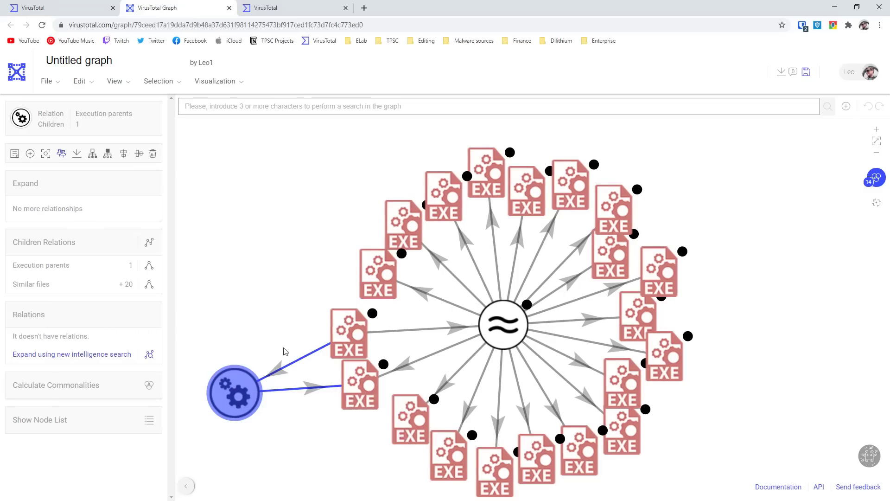
pyautogui.moveTo(371, 330)
pyautogui.moveTo(346, 351)
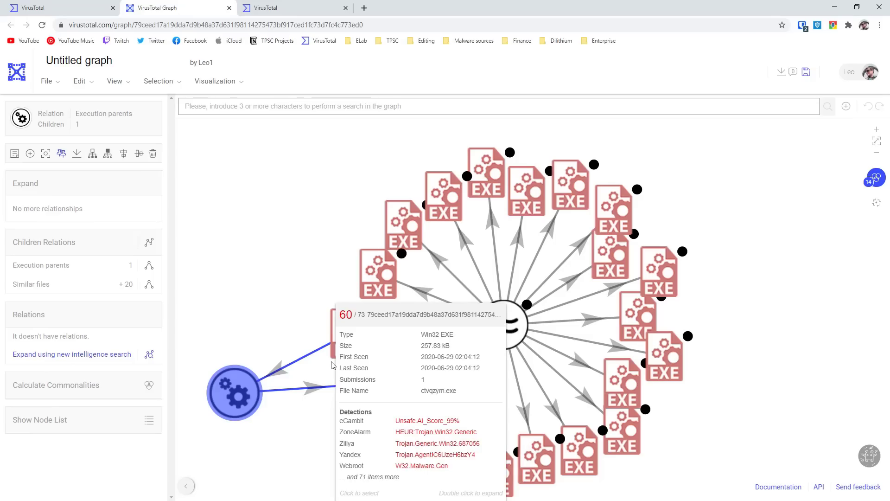
# Step: Open the BEHAVIOR tab and follow the dropped file's hash, whose report isn't found
pyautogui.click(46, 4)
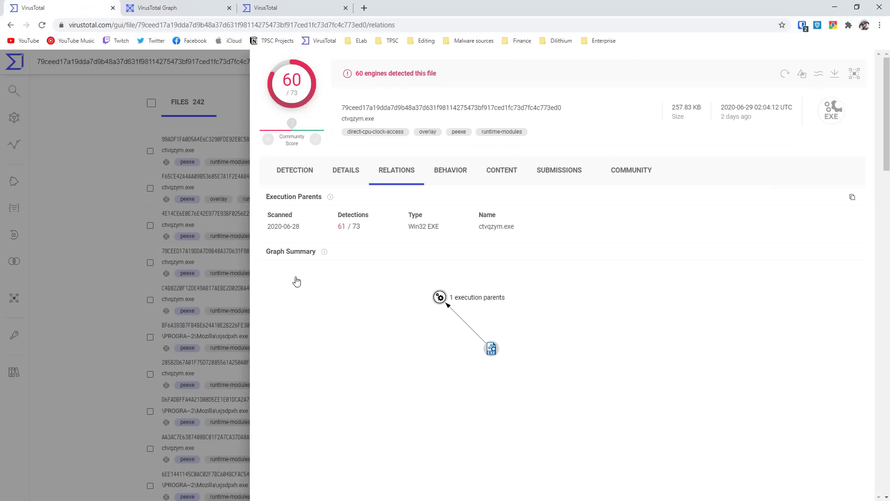
pyautogui.click(450, 173)
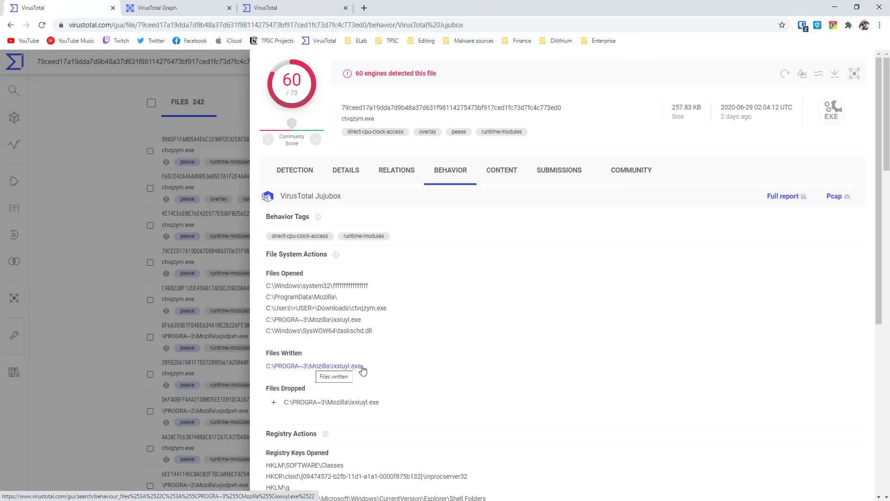
pyautogui.click(276, 403)
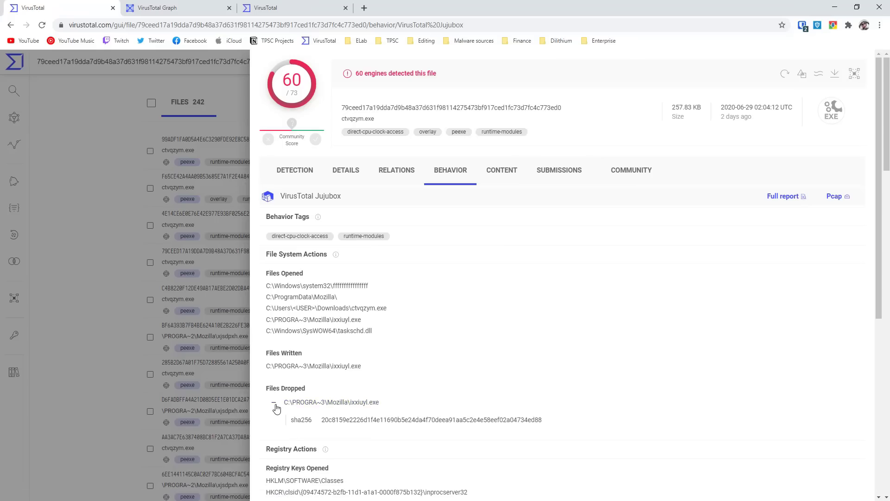
pyautogui.middleClick(331, 406)
pyautogui.click(285, 7)
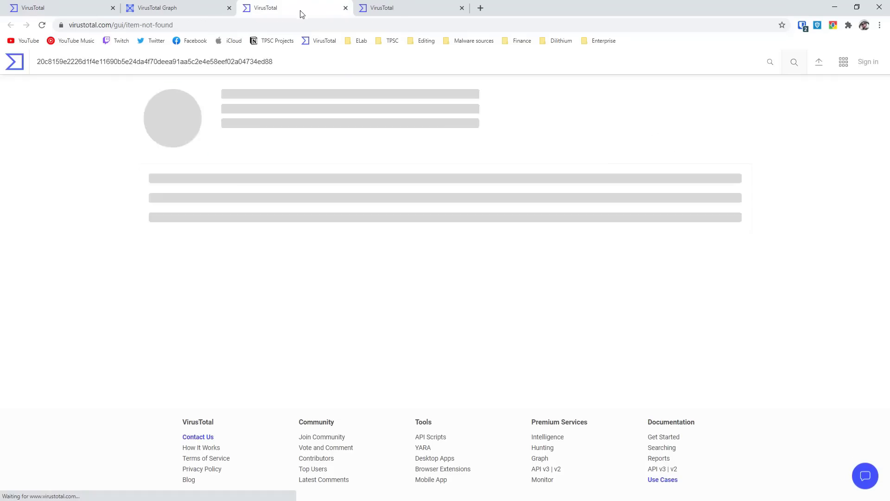
pyautogui.click(345, 8)
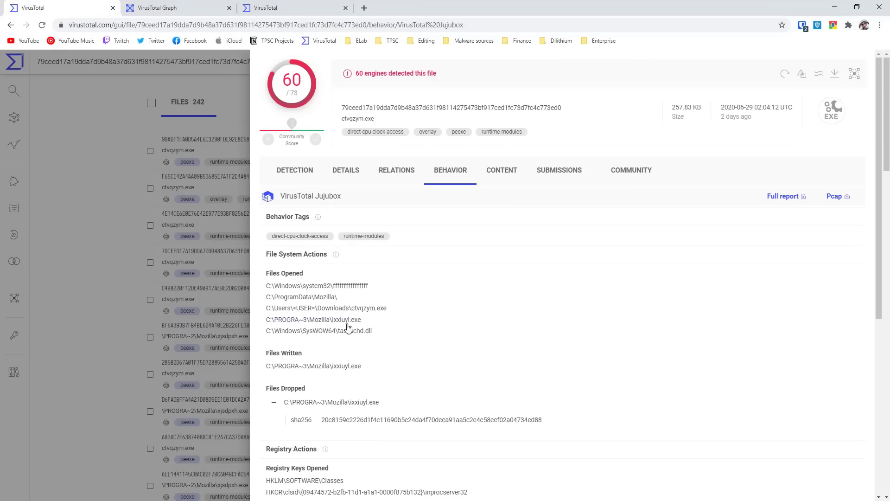
# Step: Scroll through the rest of the behavior report, then show the CONTENT strings
pyautogui.scroll(-1, 387, 418)
pyautogui.scroll(-1, 387, 417)
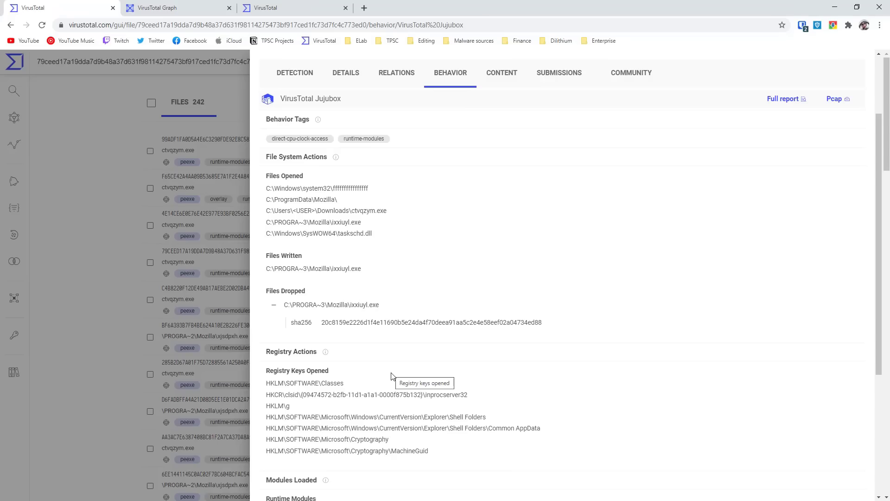
pyautogui.scroll(-4, 391, 375)
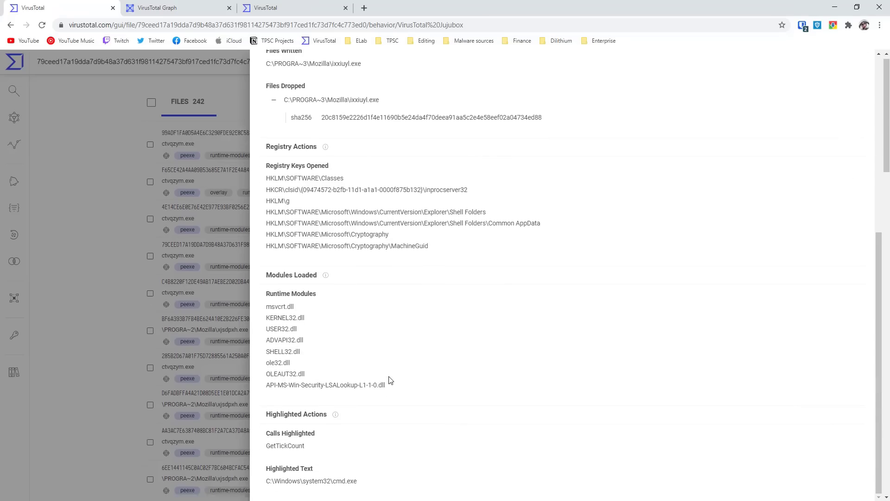
pyautogui.scroll(-2, 391, 380)
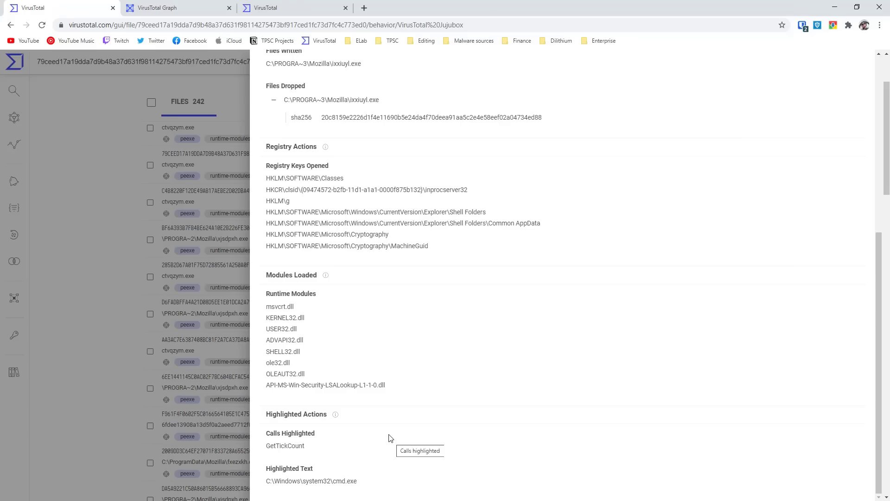
pyautogui.scroll(15, 391, 438)
pyautogui.click(501, 170)
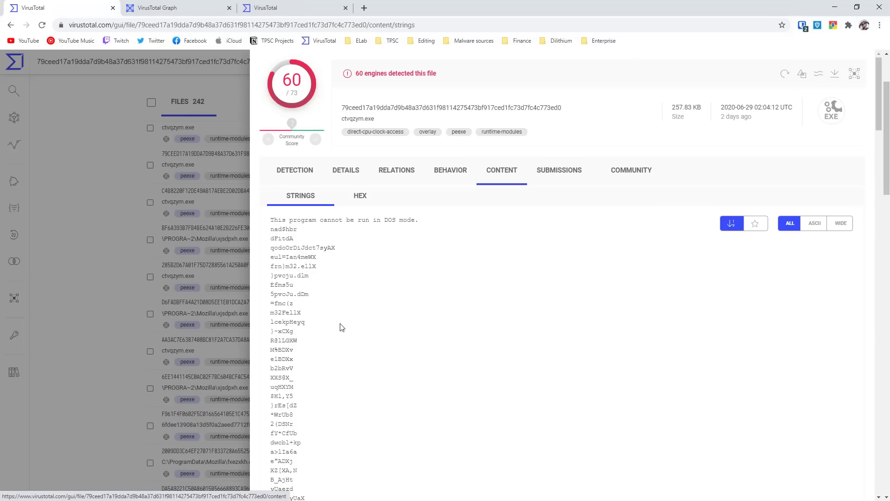
# Step: Browse the strings, check the single FR submission from 2020-06-29, then return to the results
pyautogui.scroll(-1, 351, 312)
pyautogui.scroll(-20, 351, 312)
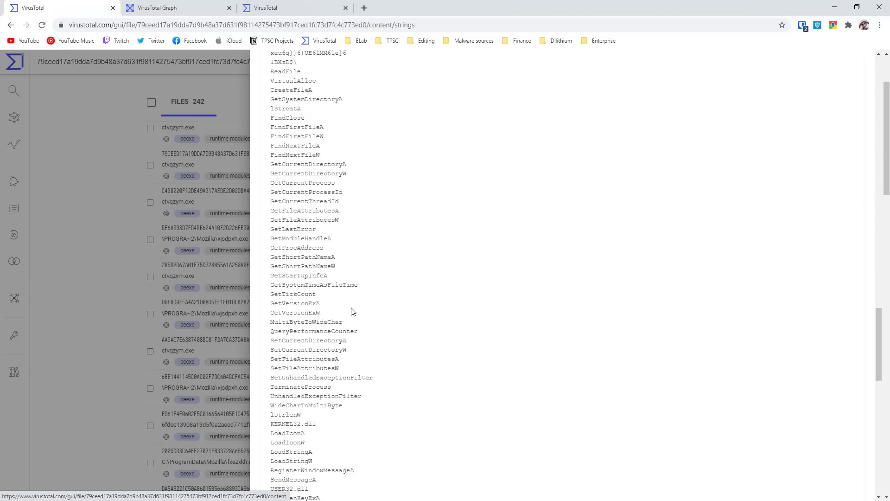
pyautogui.scroll(-10, 351, 312)
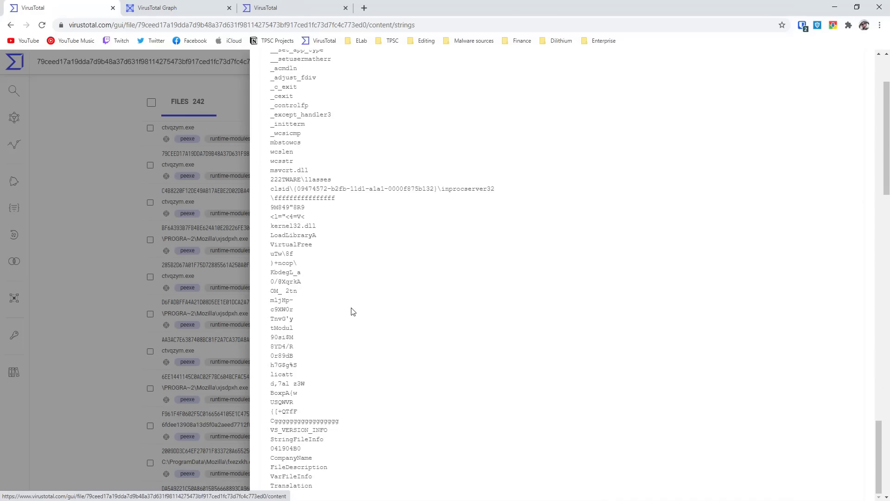
pyautogui.middleClick(489, 381)
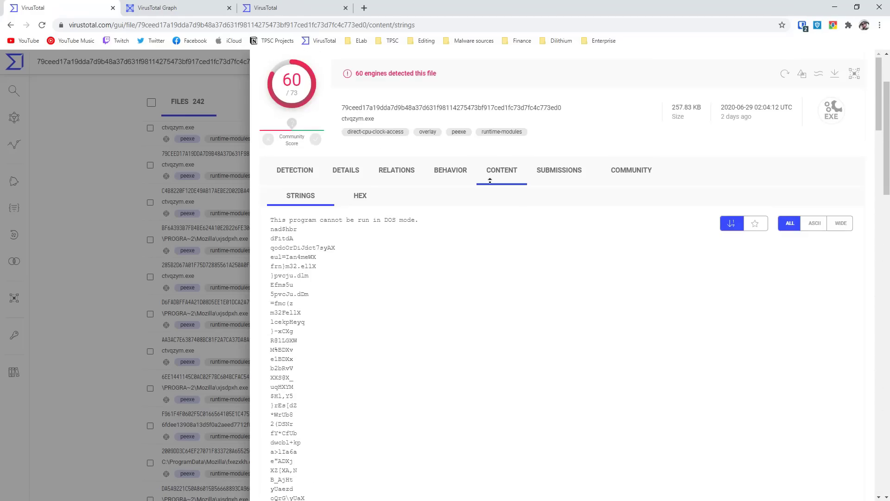
pyautogui.click(517, 199)
pyautogui.click(558, 175)
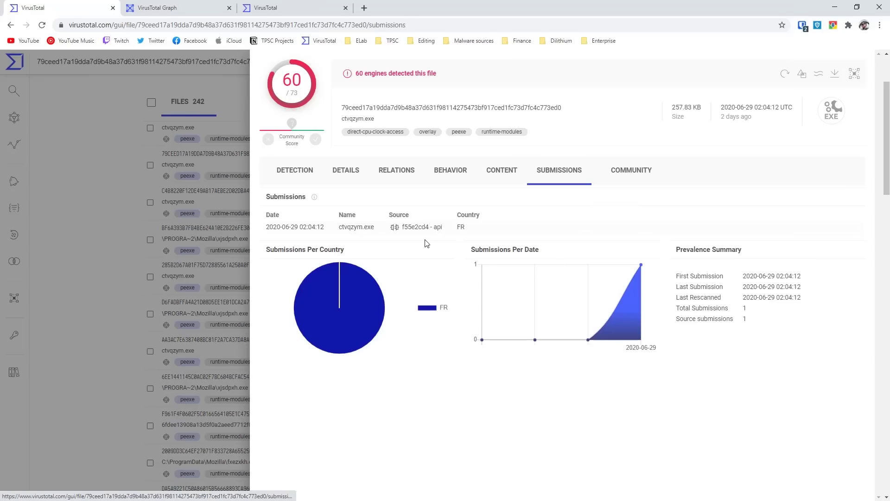
pyautogui.hotkey('alt', 'Left')
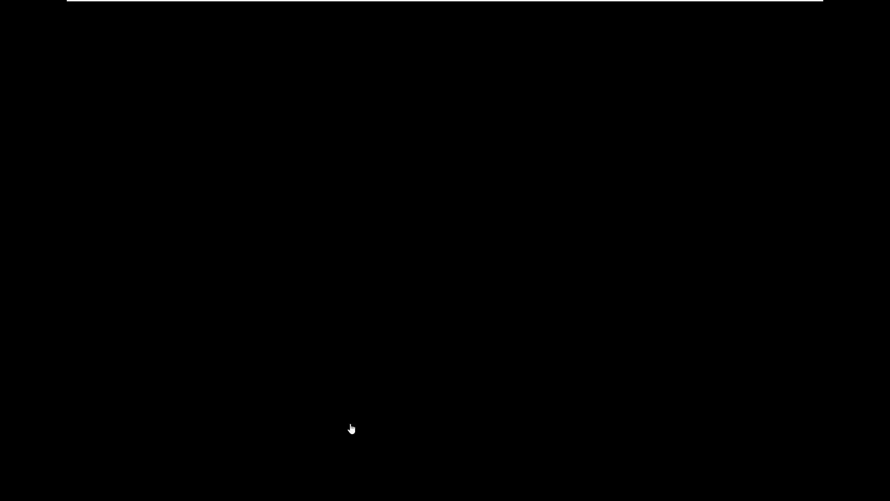
# Step: Rename Cerber.ransom to Cerber.exe, bring up Process Explorer and approve the java_update_jjymiaa.exe UAC prompt
pyautogui.click(285, 491)
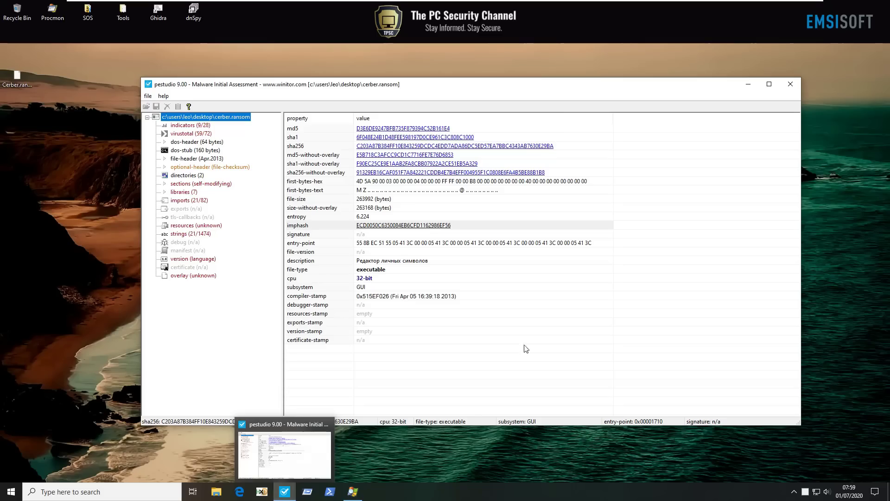
pyautogui.click(748, 84)
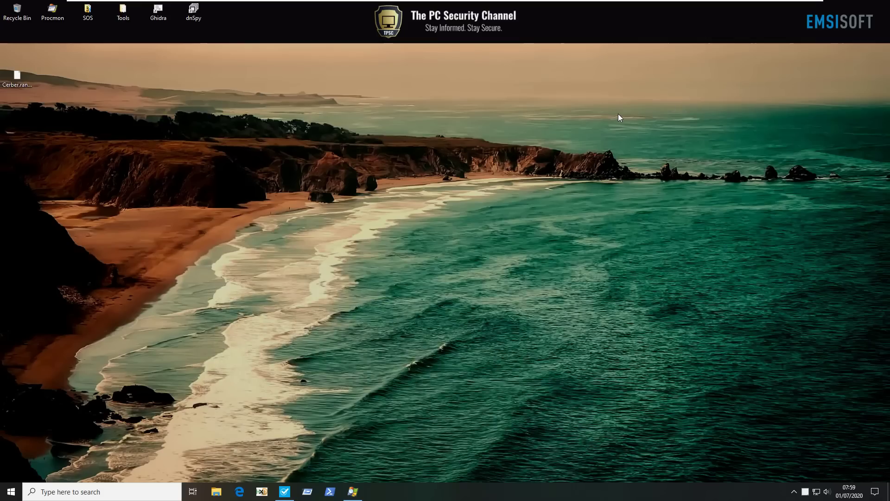
pyautogui.click(17, 80)
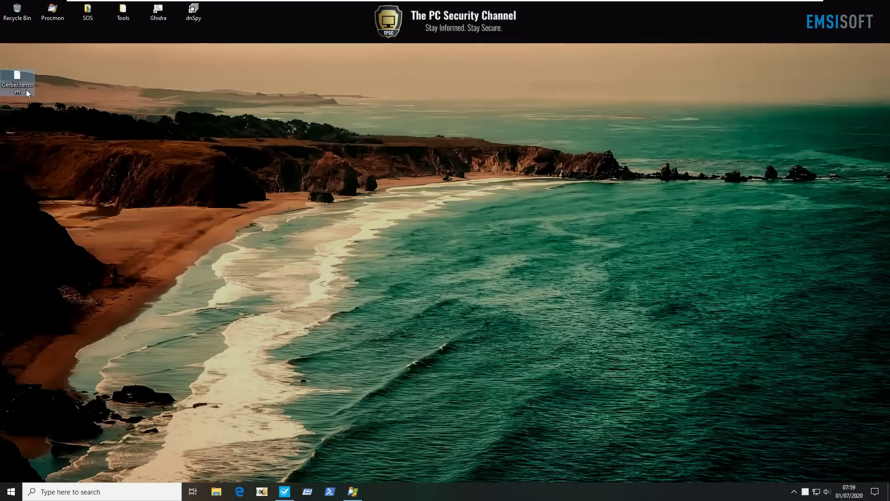
pyautogui.click(27, 93)
pyautogui.doubleClick(19, 87)
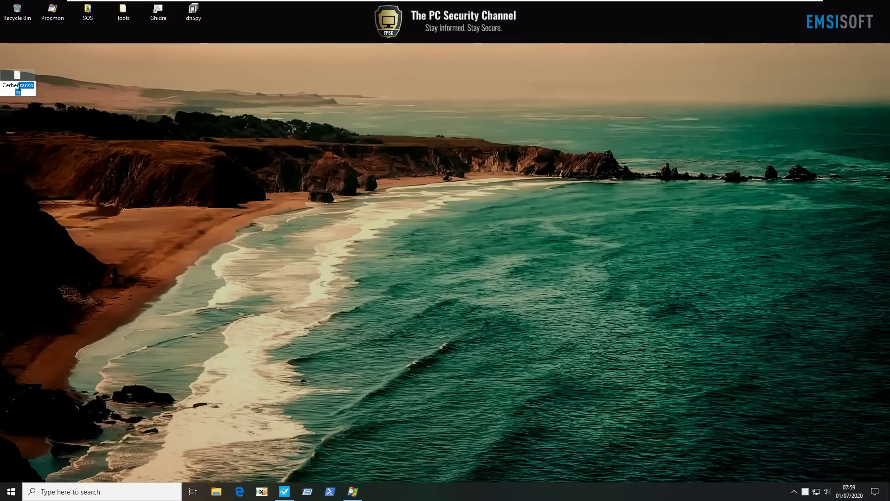
pyautogui.write('r')
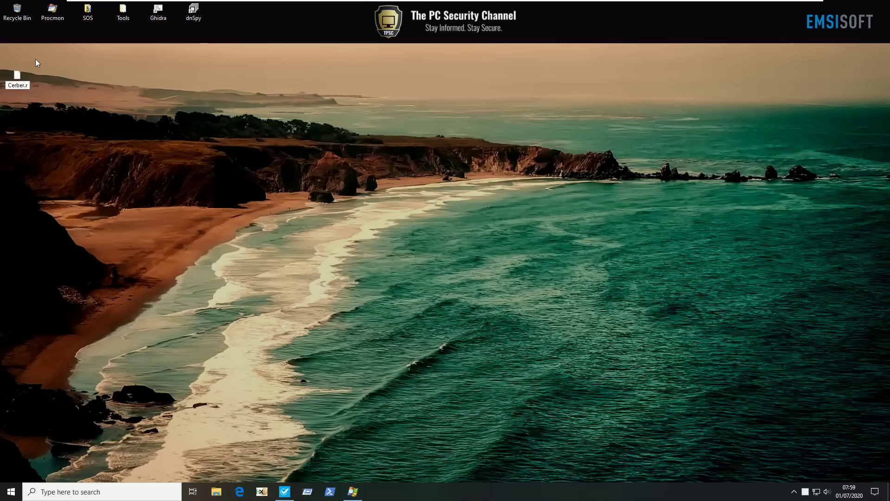
pyautogui.press('BackSpace')
pyautogui.write('exe')
pyautogui.press('Return')
pyautogui.press('Return')
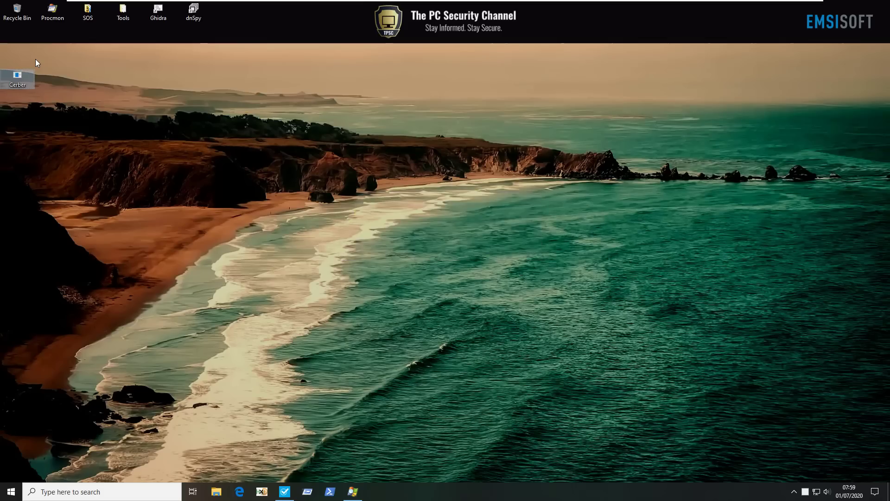
pyautogui.click(352, 491)
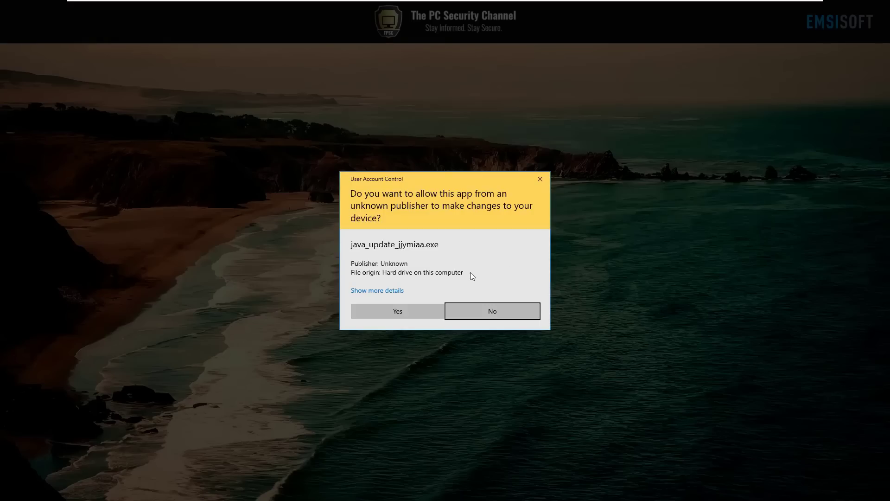
pyautogui.click(373, 312)
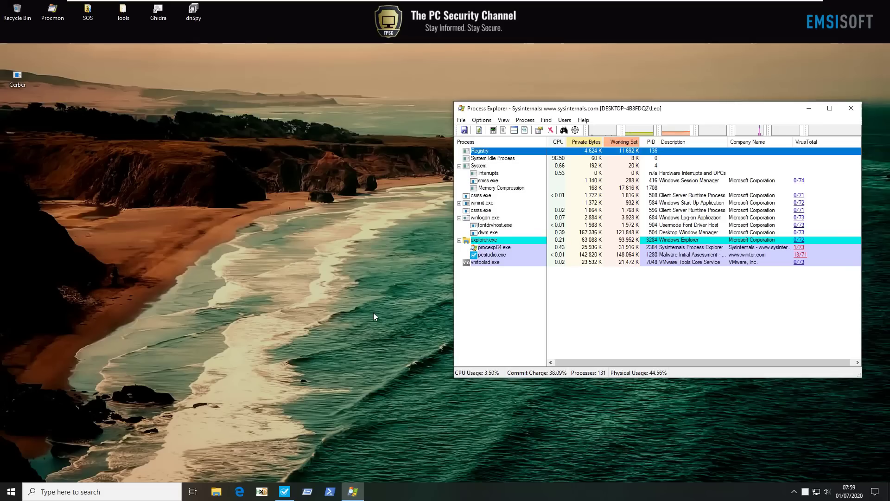
# Step: Select the vmtoolsd.exe row in Process Explorer while the Cerber sample runs, until its ransom note appears
pyautogui.click(515, 263)
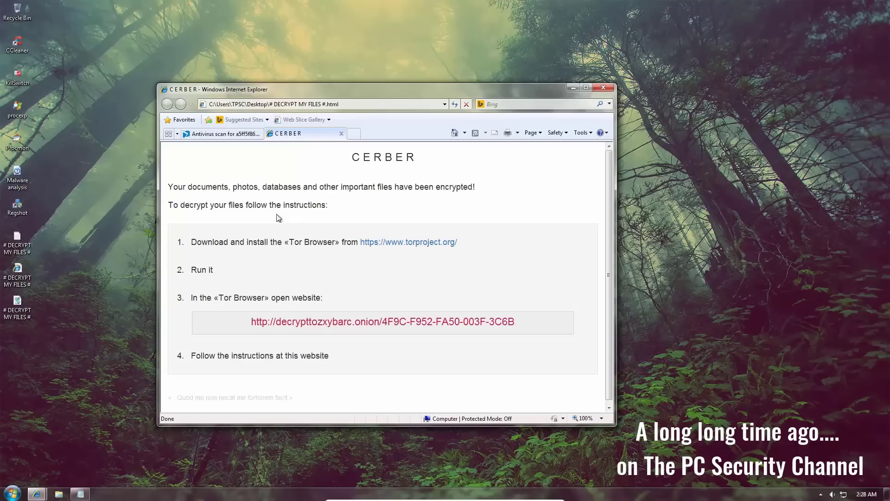
pyautogui.click(21, 315)
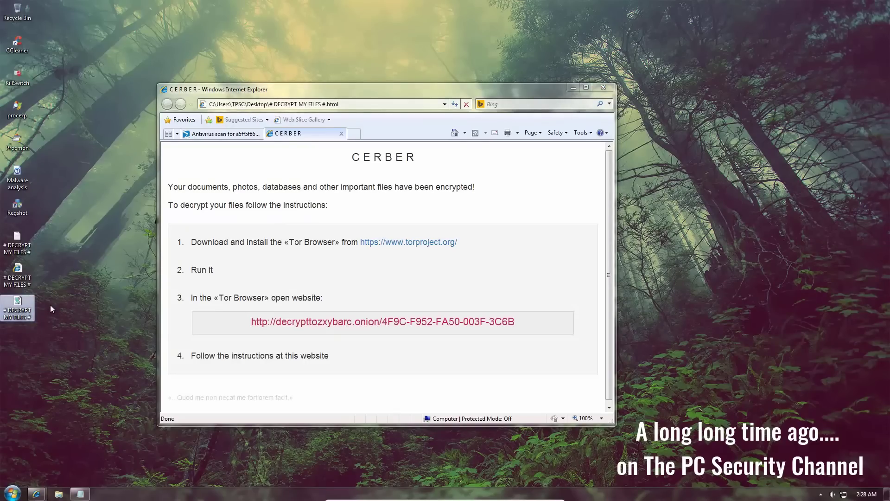